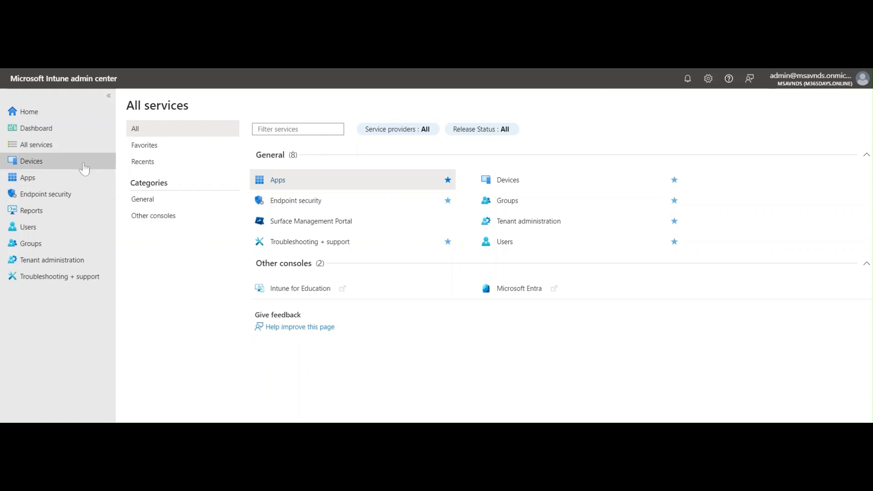
Open the device categories page within the device management settings
{"action": "left_click", "coordinate": [46, 162]}
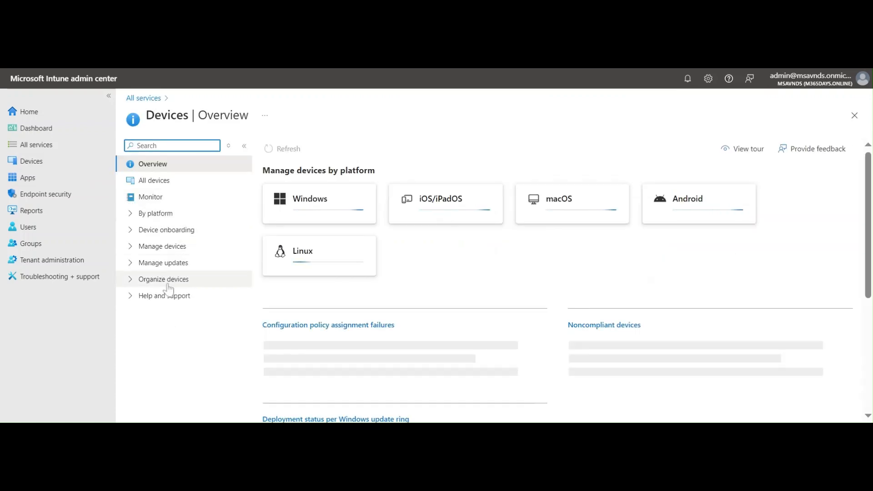
{"action": "left_click", "coordinate": [130, 246]}
{"action": "scroll", "coordinate": [134, 269], "scroll_direction": "down", "scroll_amount": 1}
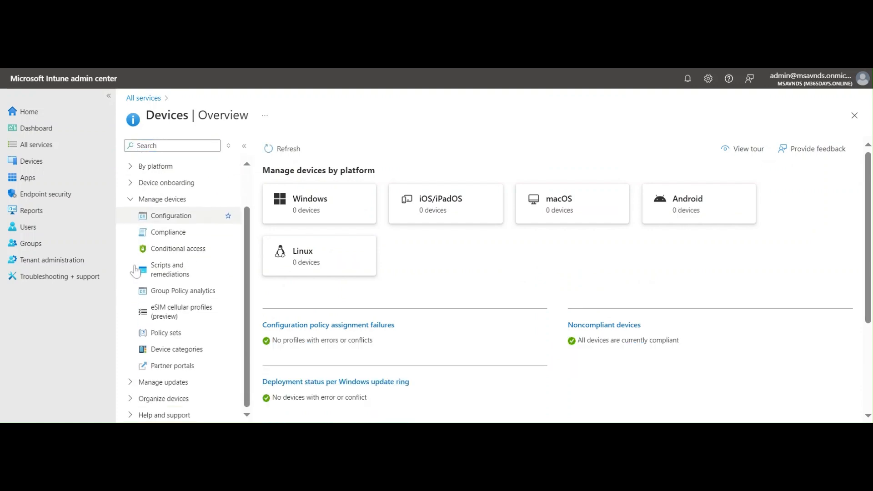
{"action": "left_click", "coordinate": [236, 352]}
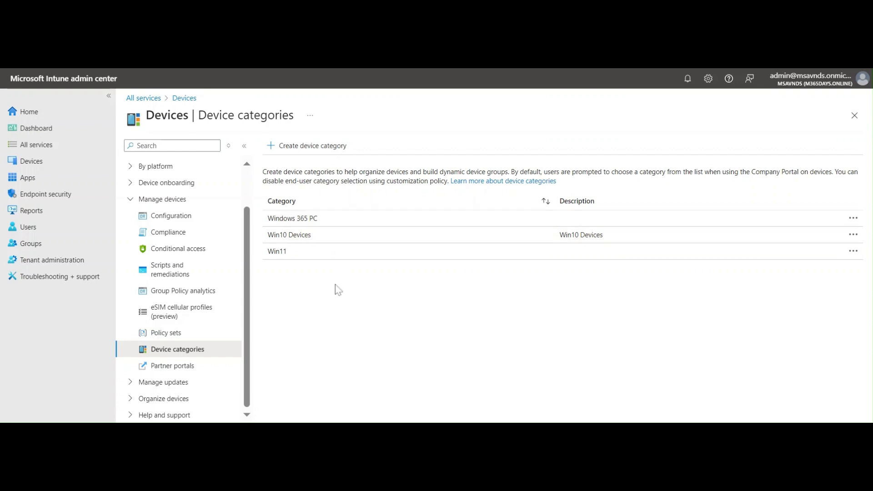
Create a device category named Sales Dept with the description Sales Dept, keeping the Default scope tag
{"action": "left_click", "coordinate": [303, 149]}
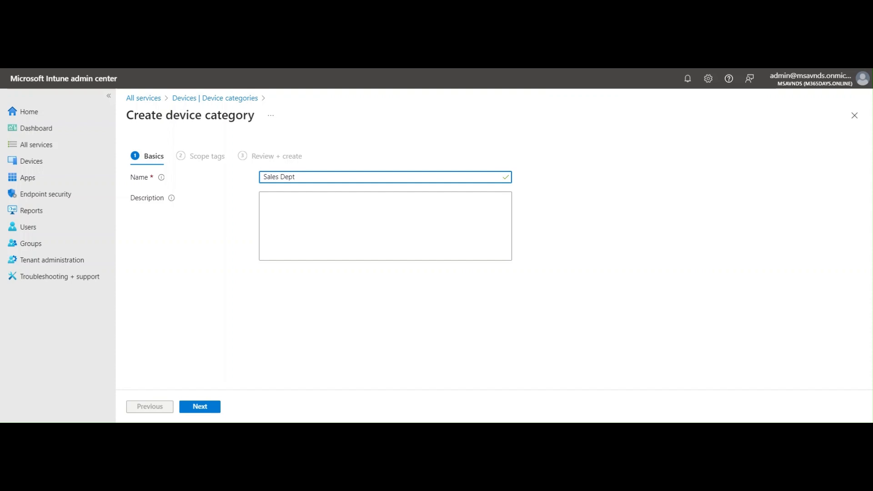
{"action": "key", "text": "ctrl+a"}
{"action": "key", "text": "ctrl+c"}
{"action": "key", "text": "Tab"}
{"action": "key", "text": "ctrl+v"}
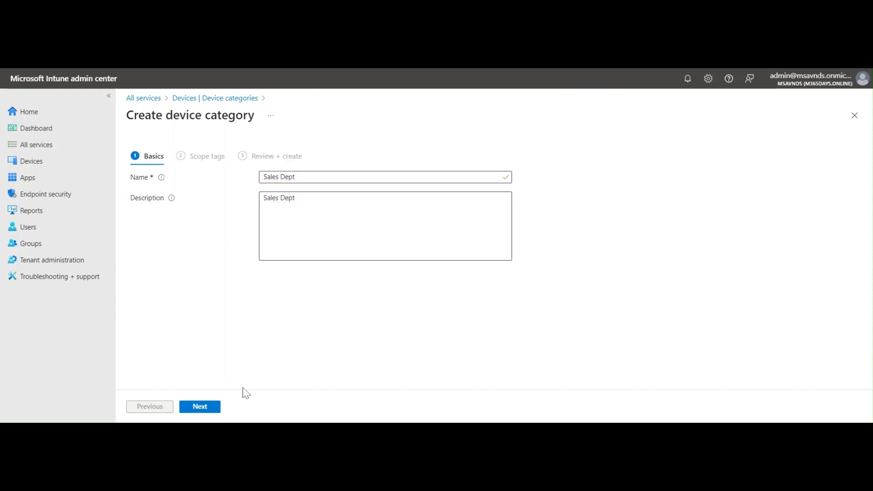
{"action": "left_click", "coordinate": [202, 406]}
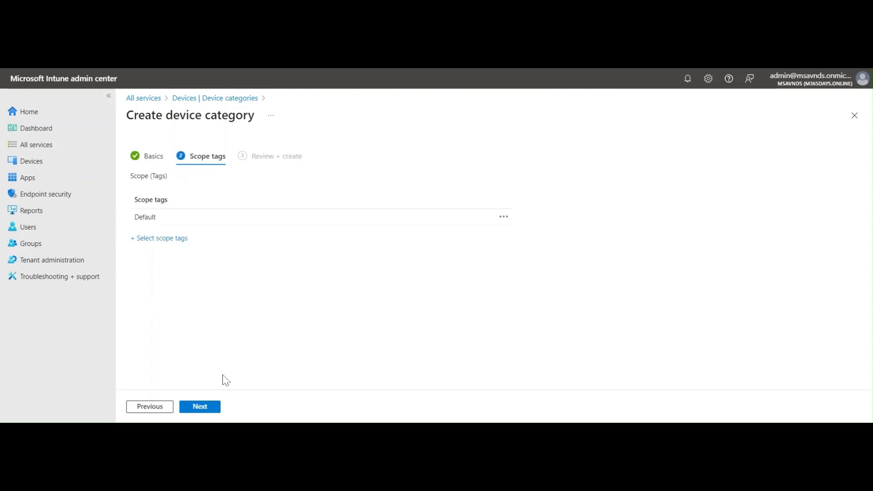
{"action": "left_click", "coordinate": [203, 407]}
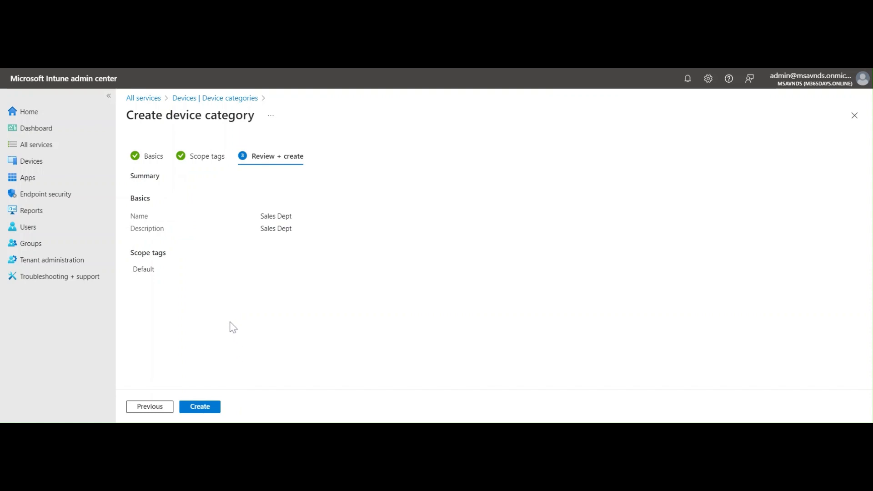
{"action": "left_click", "coordinate": [212, 407]}
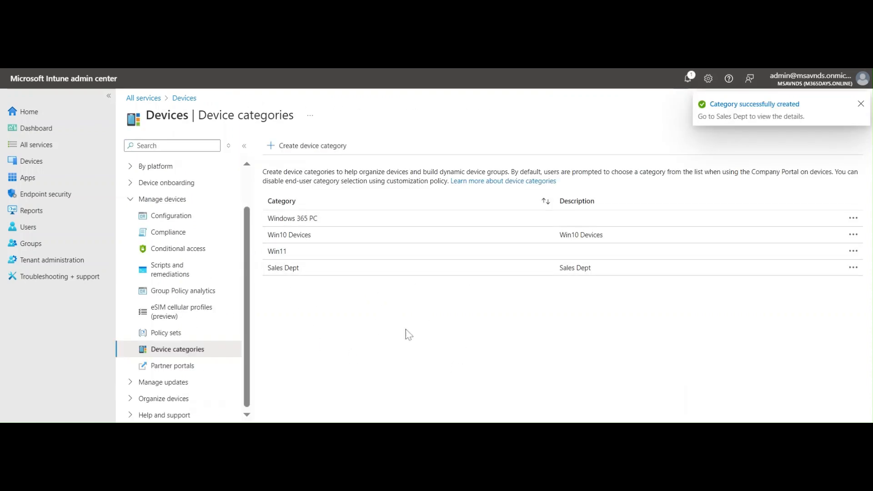
{"action": "left_click", "coordinate": [853, 267]}
{"action": "left_click", "coordinate": [712, 362]}
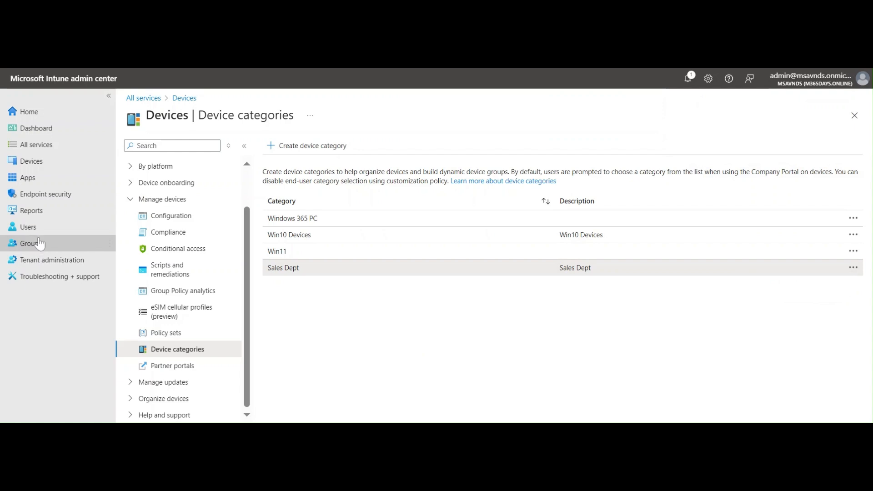
Start a new group from the list of all groups, with Security as its group type
{"action": "left_click", "coordinate": [212, 349]}
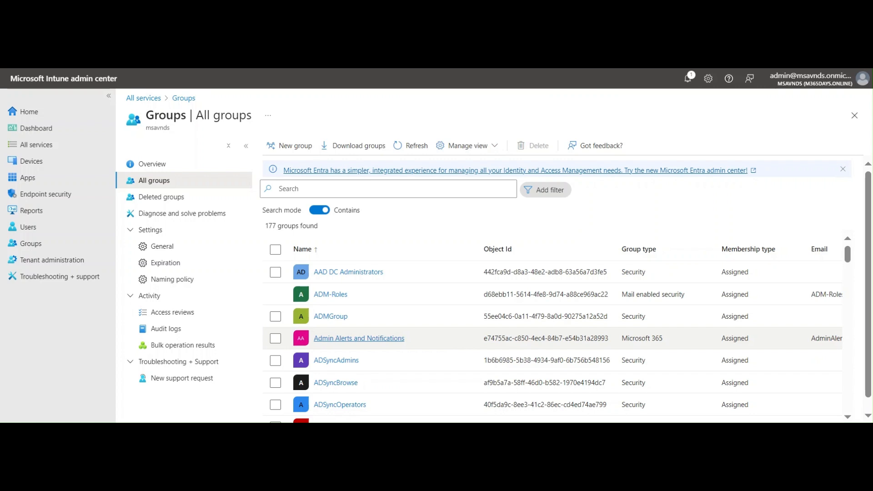
{"action": "left_click", "coordinate": [300, 146]}
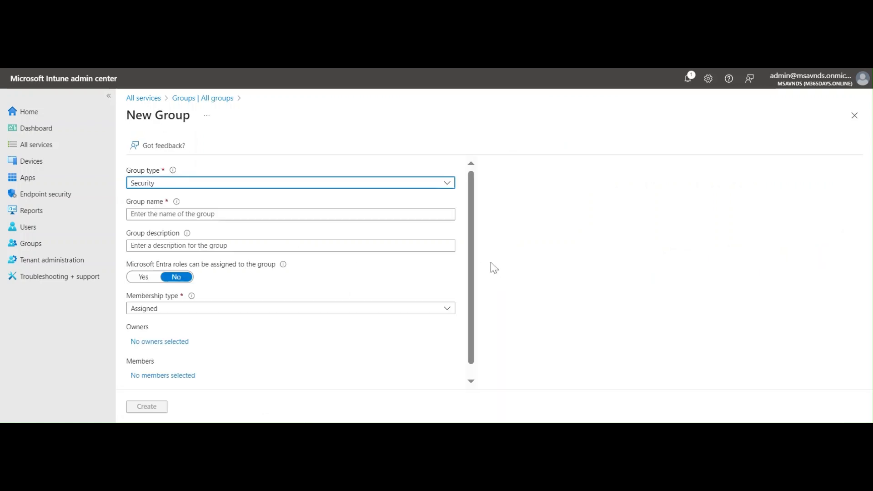
{"action": "left_click", "coordinate": [175, 186]}
{"action": "left_click", "coordinate": [204, 200]}
{"action": "left_click", "coordinate": [209, 213]}
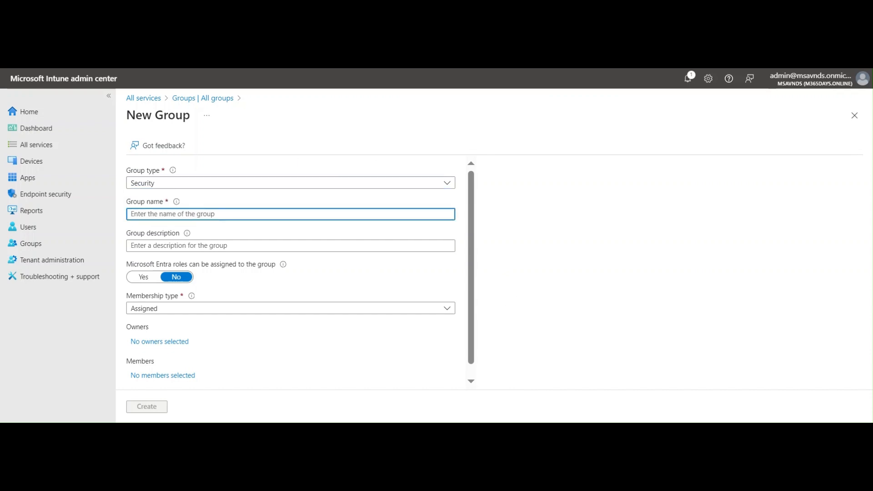
Name the group Sales Dept dynamic group and use the same text as its description
{"action": "type", "text": "Sales Dept"}
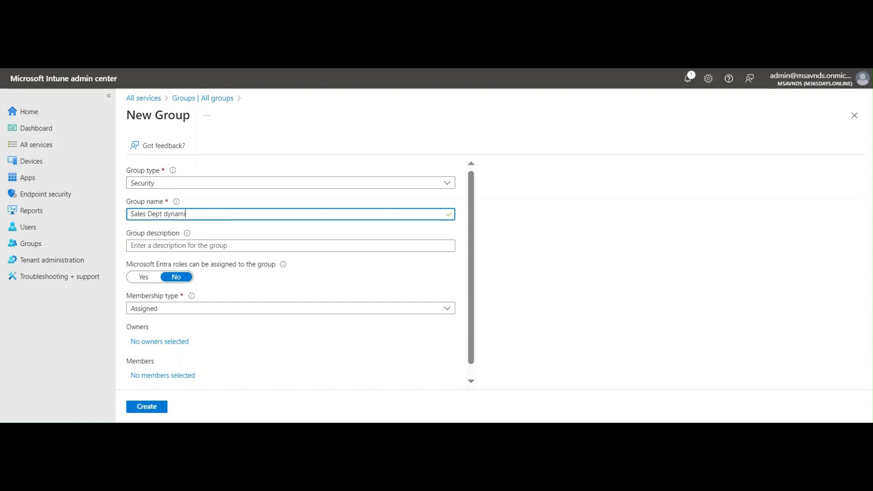
{"action": "type", "text": "dynamic gr"}
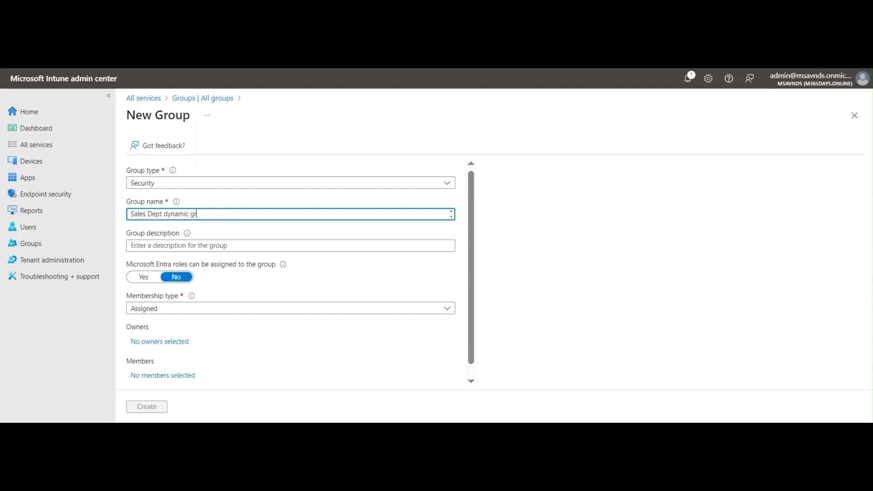
{"action": "type", "text": "oup"}
{"action": "key", "text": "ctrl+a"}
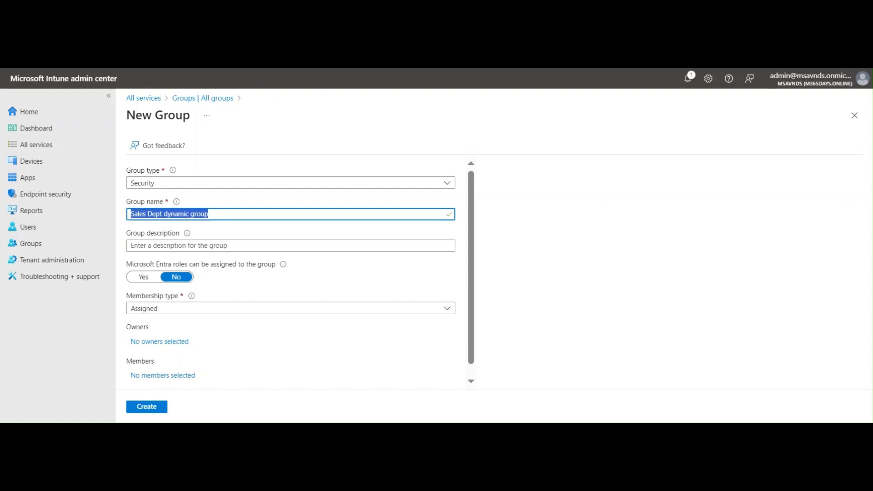
{"action": "left_click", "coordinate": [205, 246]}
{"action": "key", "text": "ctrl+v"}
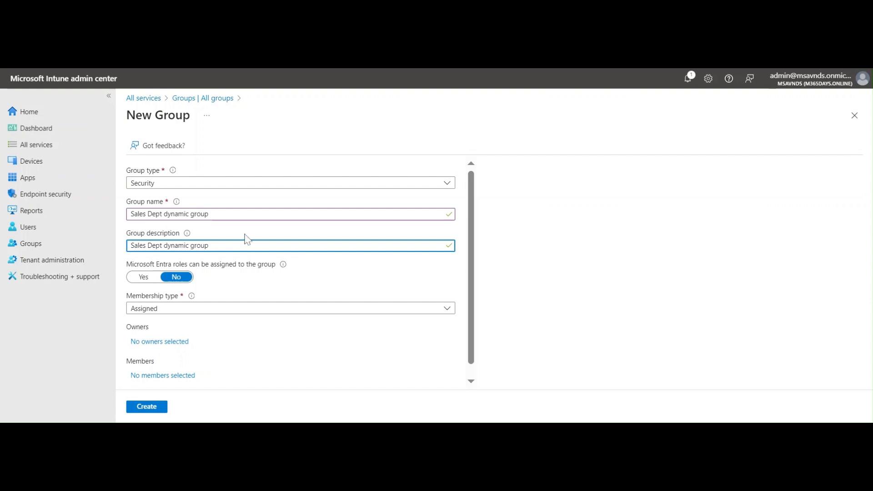
Set the group's membership type to Dynamic Device and open the rule builder for its dynamic query
{"action": "left_click", "coordinate": [248, 312]}
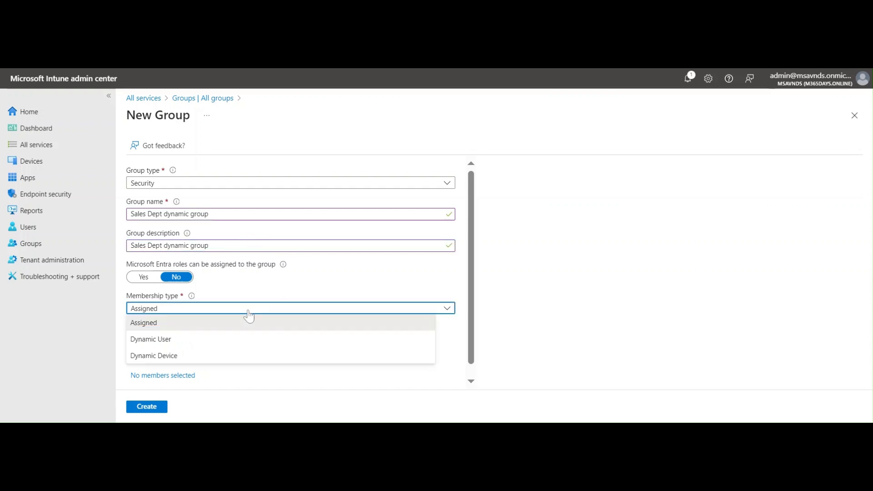
{"action": "left_click", "coordinate": [221, 356]}
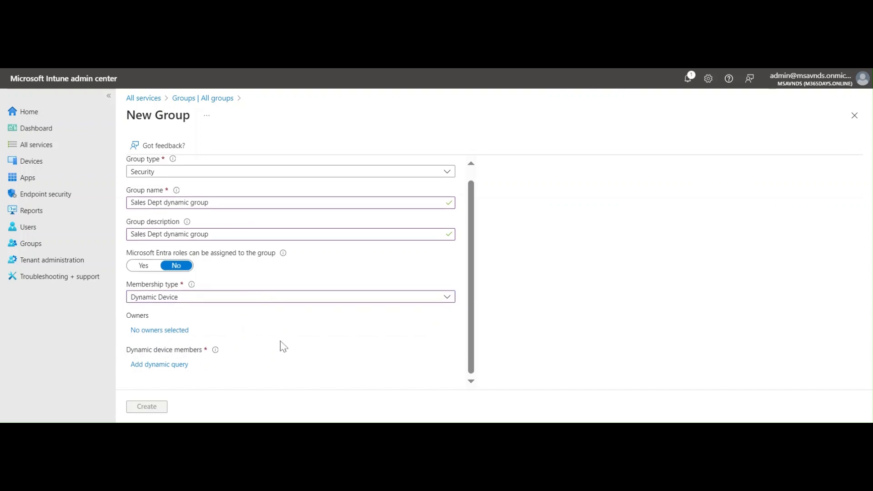
{"action": "left_click", "coordinate": [167, 367]}
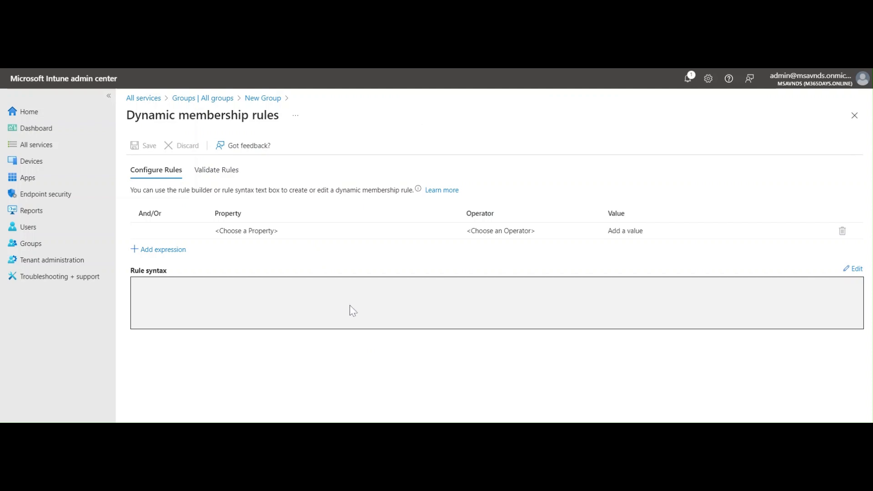
Define a dynamic membership rule where deviceCategory Equals Sales
{"action": "left_click", "coordinate": [269, 231]}
{"action": "left_click", "coordinate": [273, 231]}
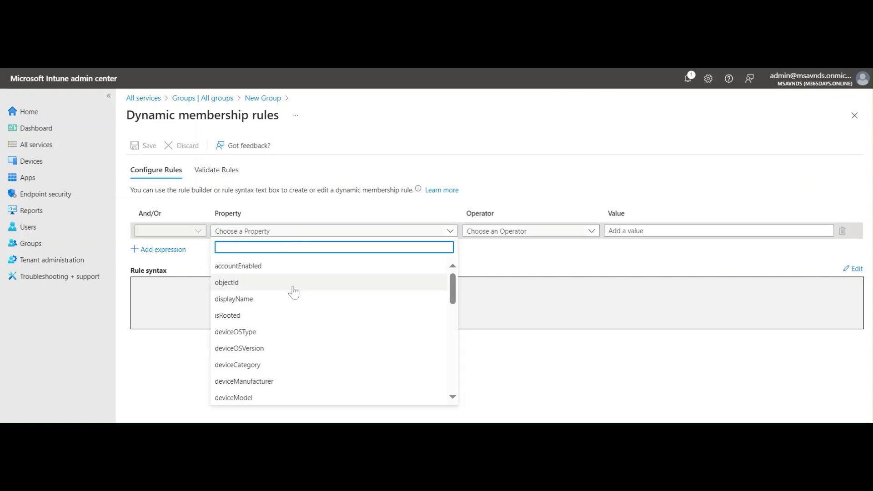
{"action": "type", "text": "device"}
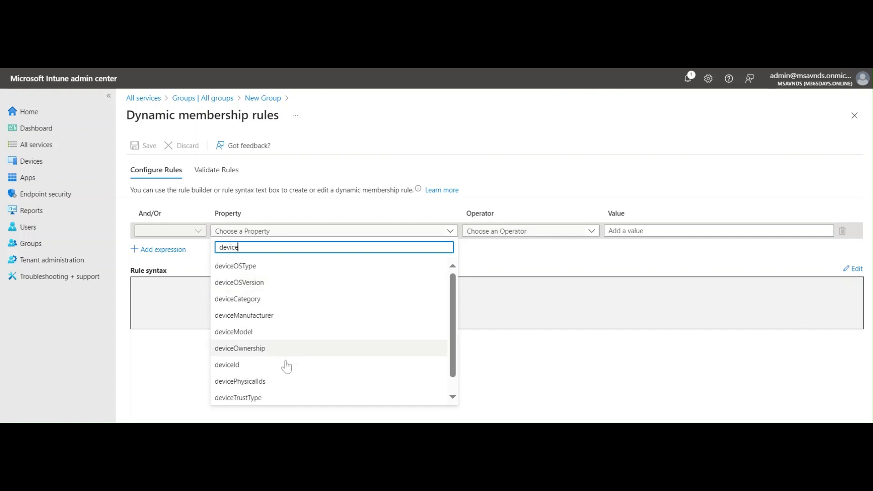
{"action": "scroll", "coordinate": [300, 335], "scroll_direction": "down", "scroll_amount": 1}
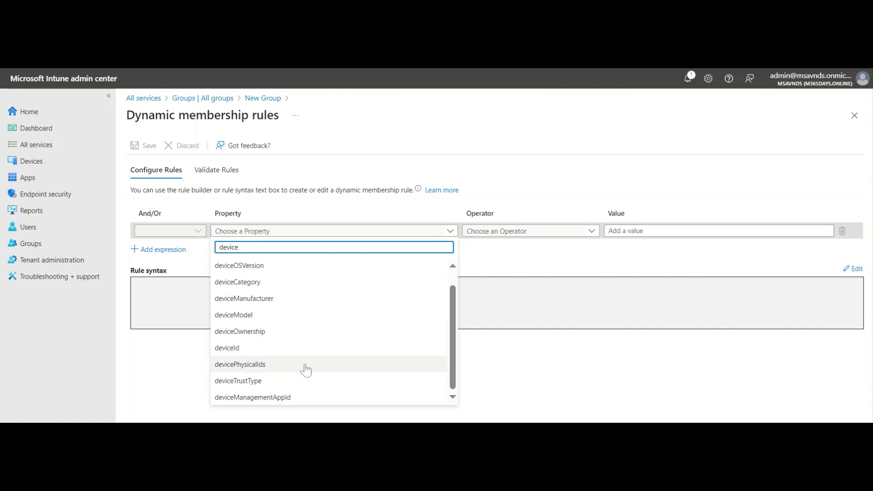
{"action": "scroll", "coordinate": [305, 370], "scroll_direction": "up", "scroll_amount": 1}
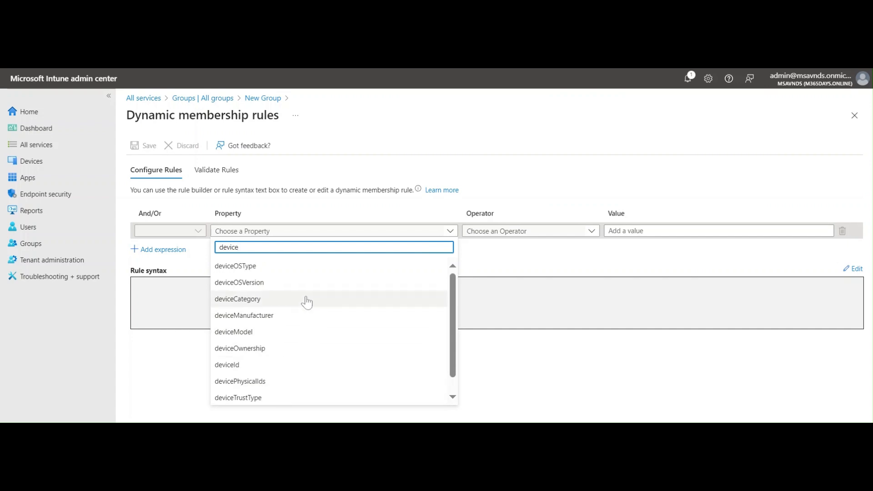
{"action": "left_click", "coordinate": [268, 301]}
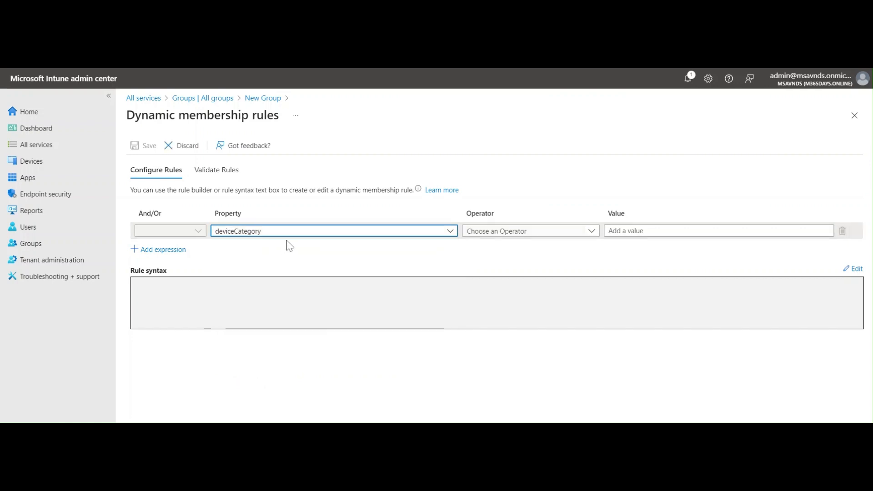
{"action": "left_click", "coordinate": [527, 233]}
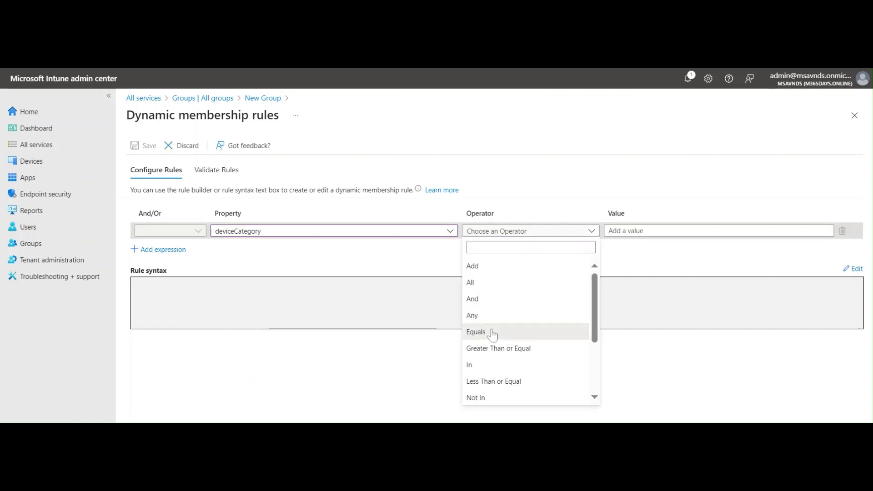
{"action": "left_click", "coordinate": [476, 331]}
{"action": "left_click", "coordinate": [636, 231]}
{"action": "type", "text": "Sales"}
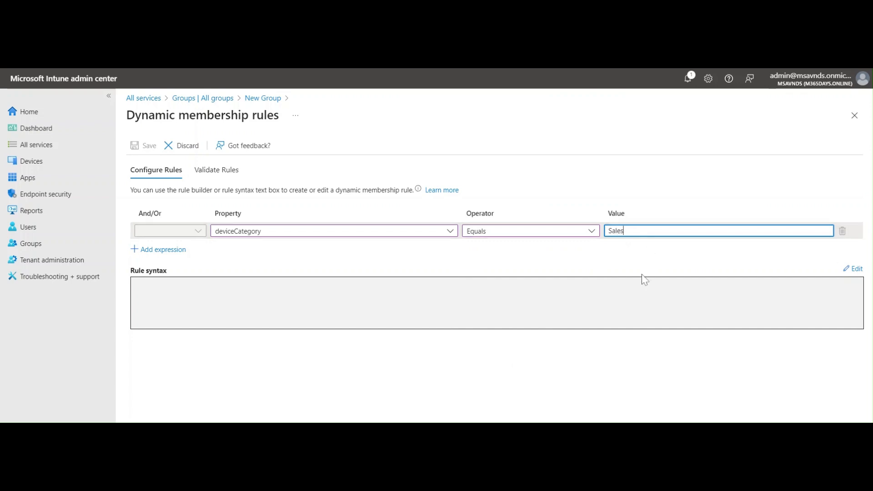
{"action": "left_click", "coordinate": [626, 299]}
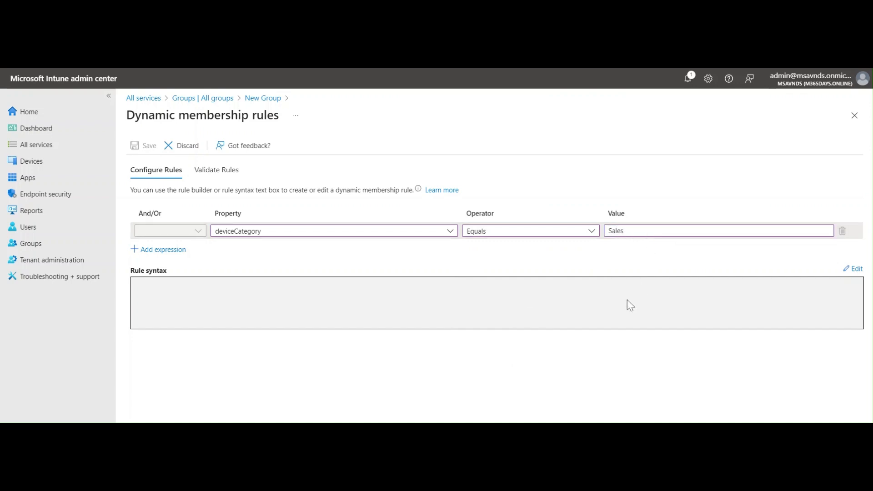
{"action": "left_click_drag", "start_coordinate": [246, 283], "coordinate": [137, 283]}
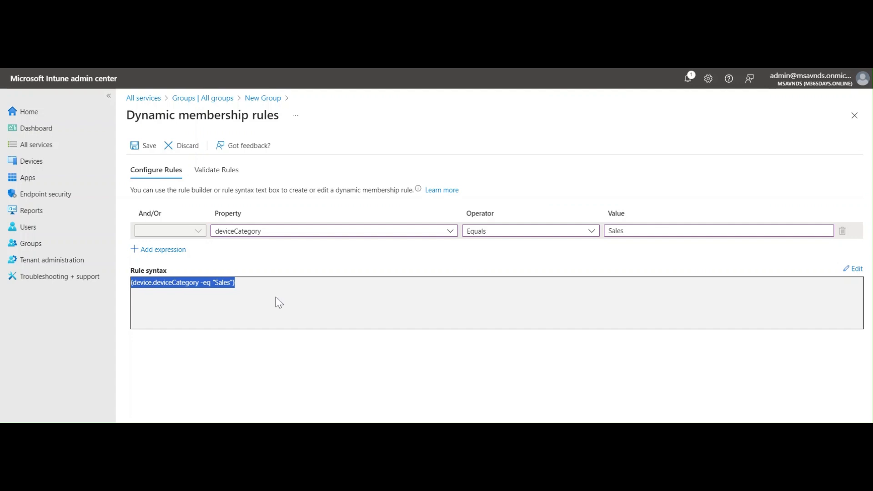
{"action": "left_click", "coordinate": [282, 301]}
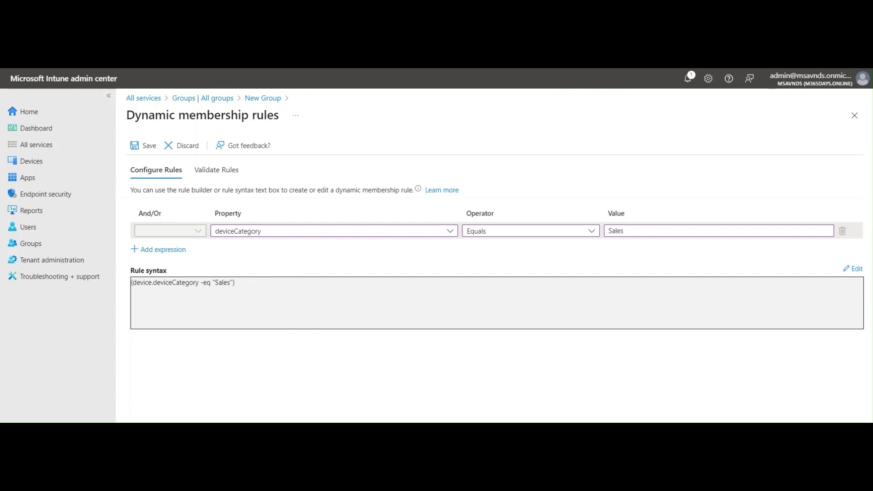
{"action": "left_click_drag", "start_coordinate": [240, 282], "coordinate": [145, 283]}
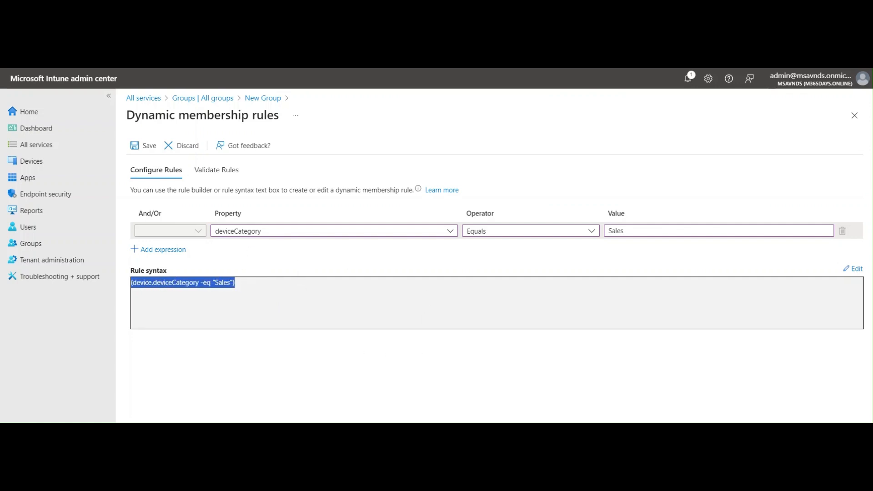
{"action": "left_click", "coordinate": [244, 313]}
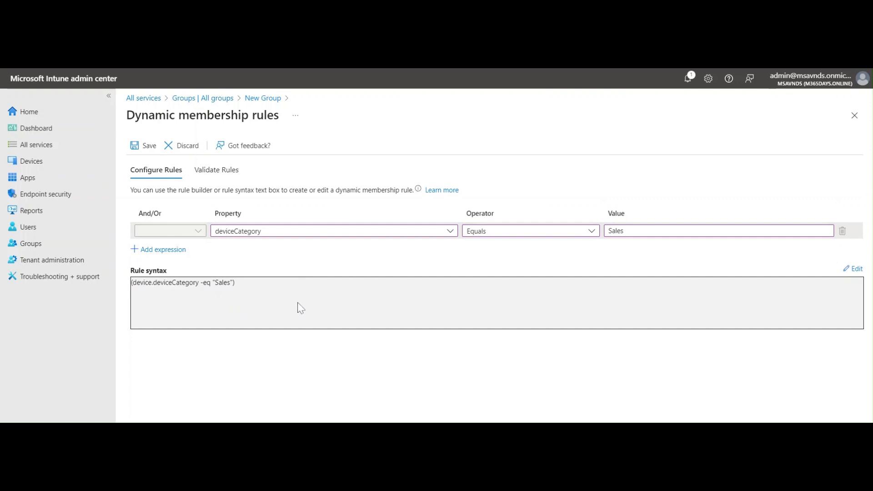
Save the dynamic membership rule and create the Sales Dept dynamic group
{"action": "left_click", "coordinate": [145, 154]}
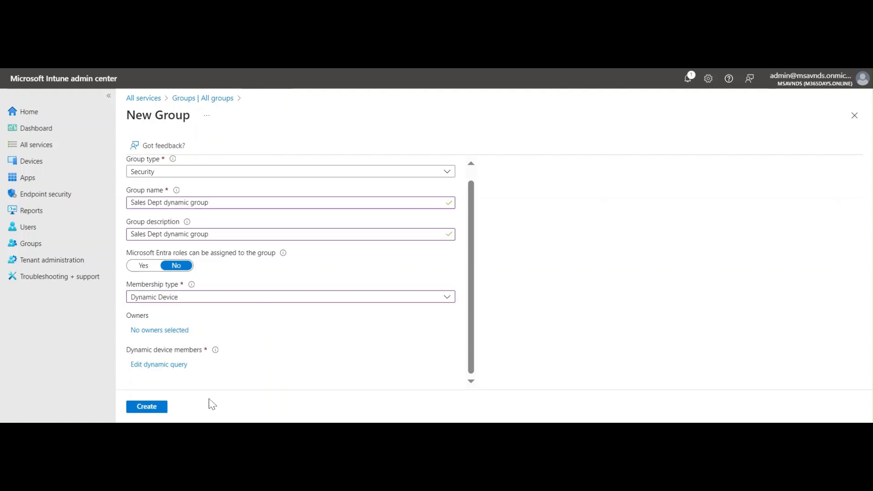
{"action": "left_click", "coordinate": [160, 407]}
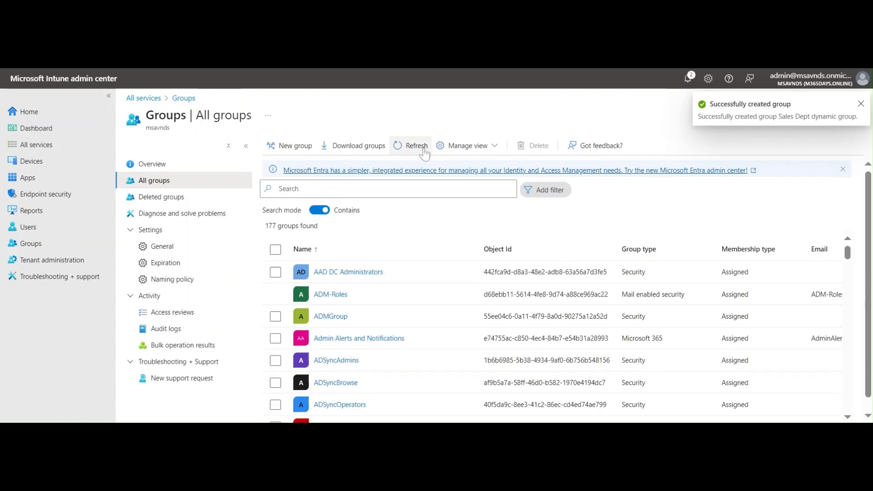
Refresh the group list, search it for "sales dept" and open the Sales Dept dynamic group
{"action": "left_click", "coordinate": [416, 145]}
{"action": "type", "text": "sales dept"}
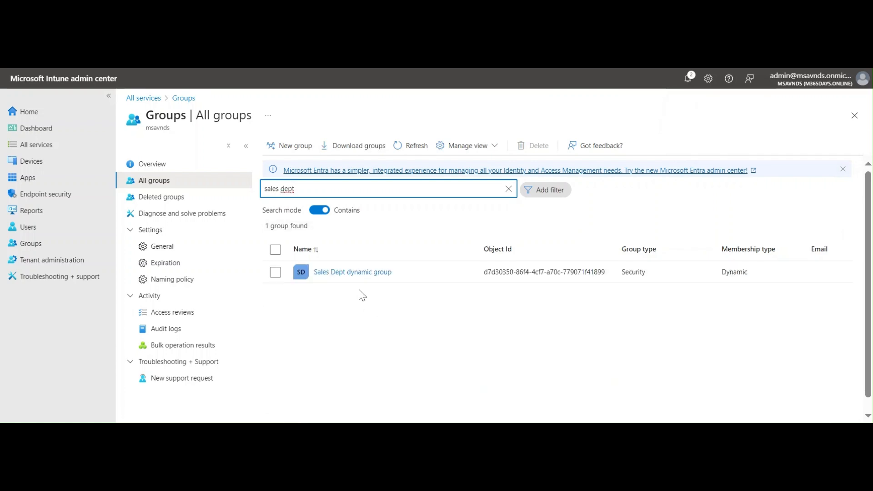
{"action": "left_click", "coordinate": [352, 272]}
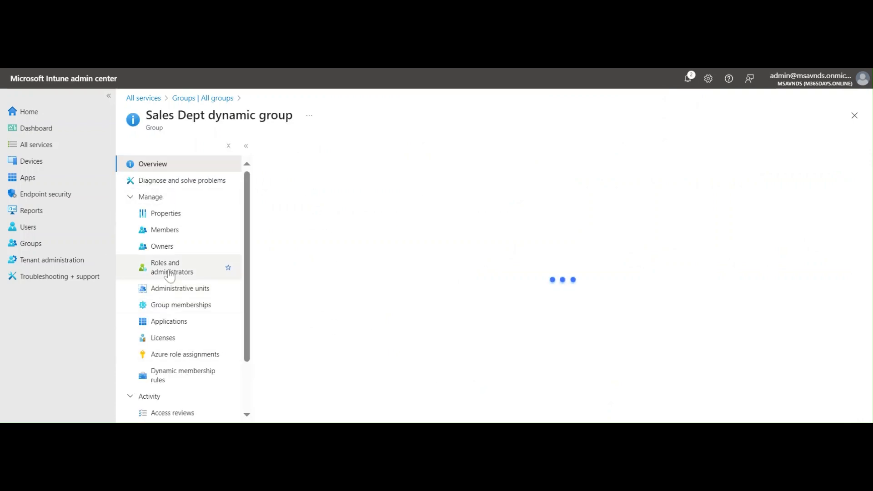
Review the Sales Dept dynamic group's dynamic membership rule and its rule syntax, and return to the list of all groups
{"action": "scroll", "coordinate": [169, 275], "scroll_direction": "down", "scroll_amount": 2}
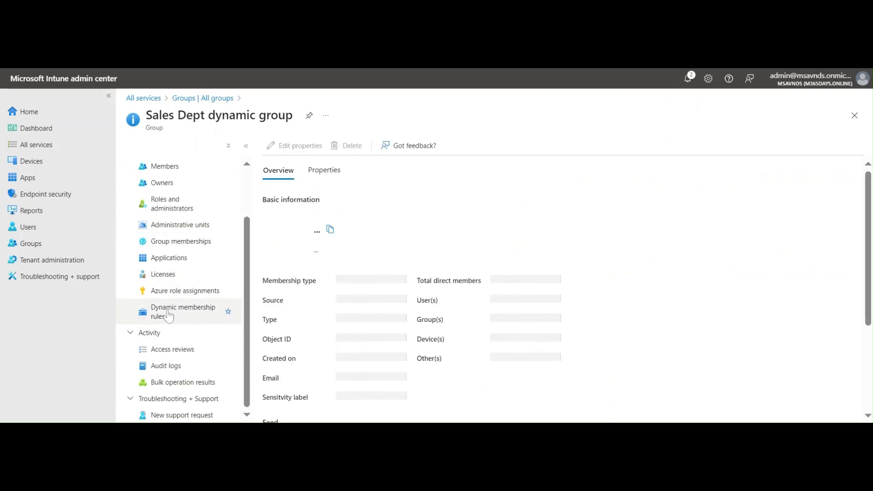
{"action": "left_click", "coordinate": [168, 314]}
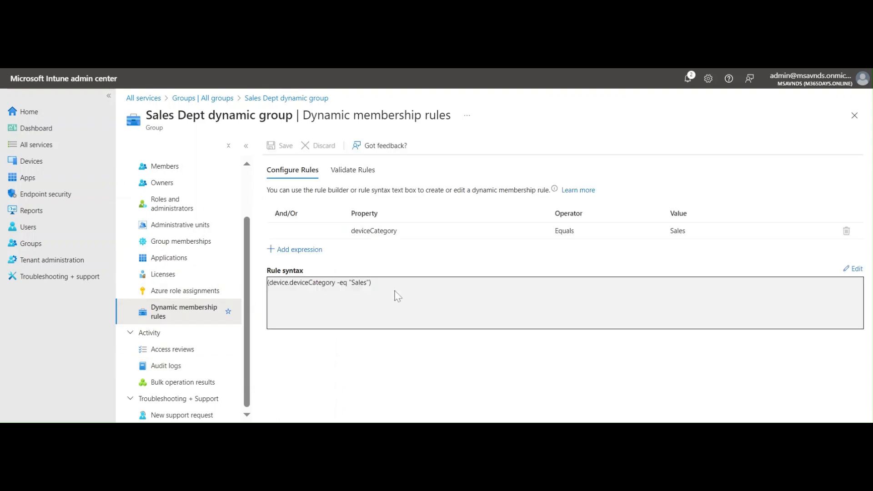
{"action": "left_click_drag", "start_coordinate": [373, 283], "coordinate": [269, 283]}
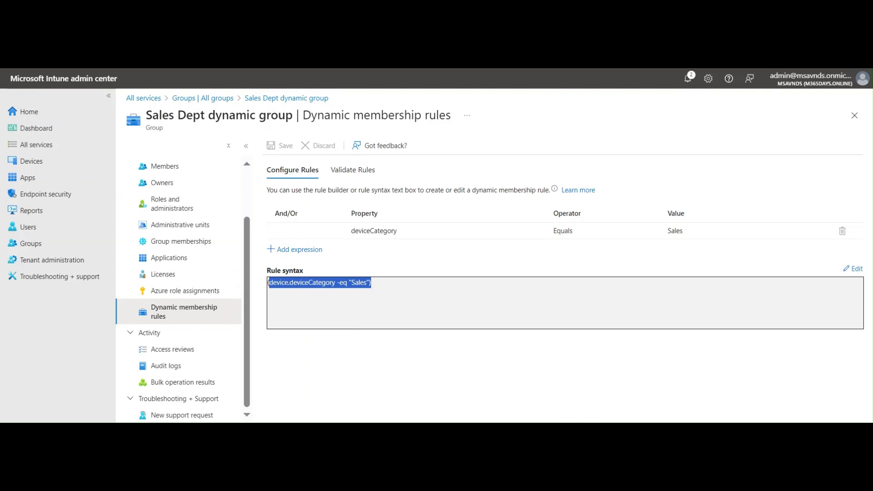
{"action": "left_click", "coordinate": [362, 318]}
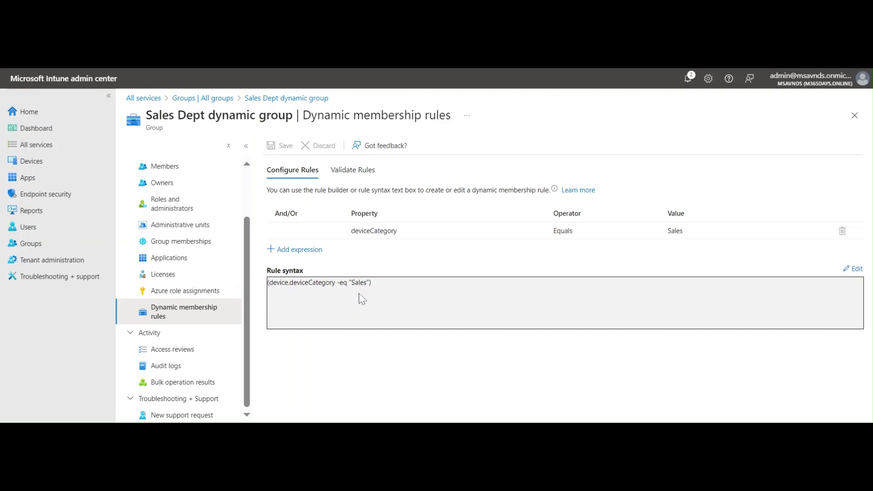
{"action": "scroll", "coordinate": [172, 298], "scroll_direction": "up", "scroll_amount": 1}
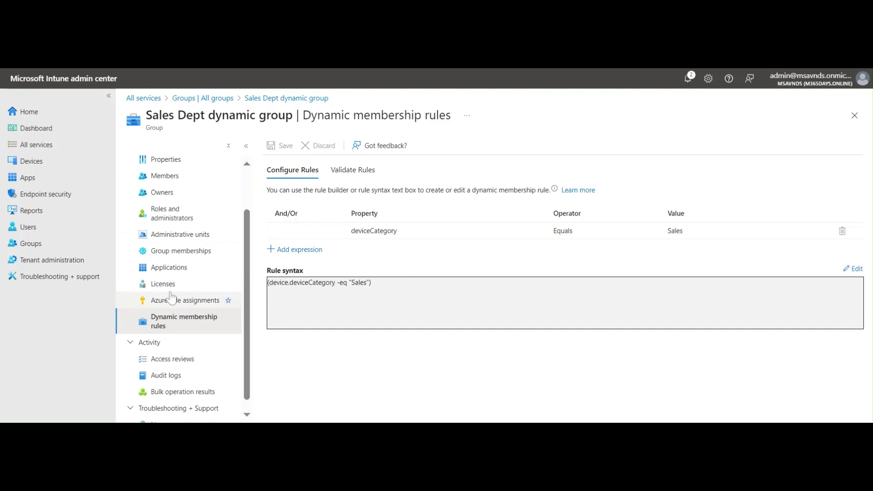
{"action": "scroll", "coordinate": [171, 297], "scroll_direction": "up", "scroll_amount": 3}
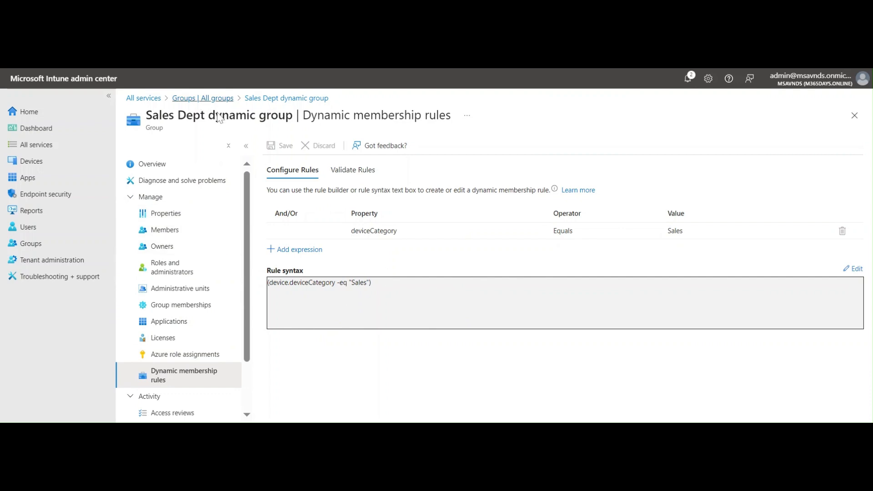
{"action": "left_click", "coordinate": [203, 99]}
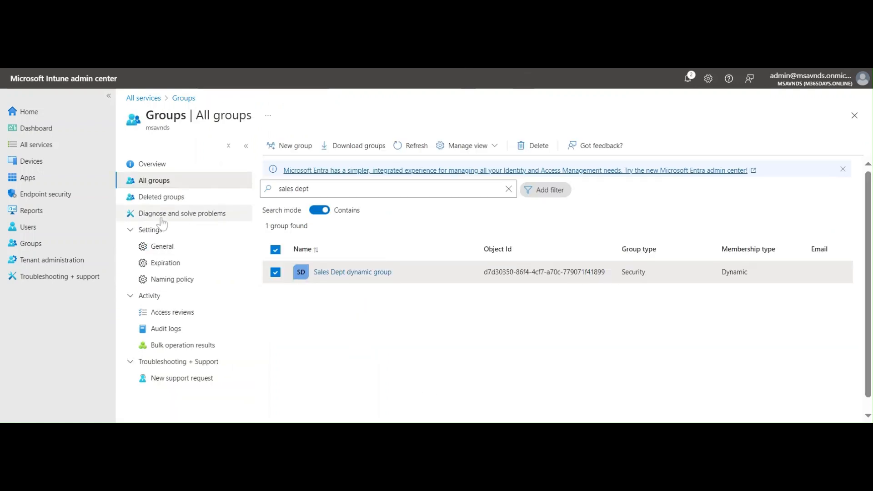
Go to the device categories under Devices and open the properties of the Sales Dept category
{"action": "left_click", "coordinate": [43, 164]}
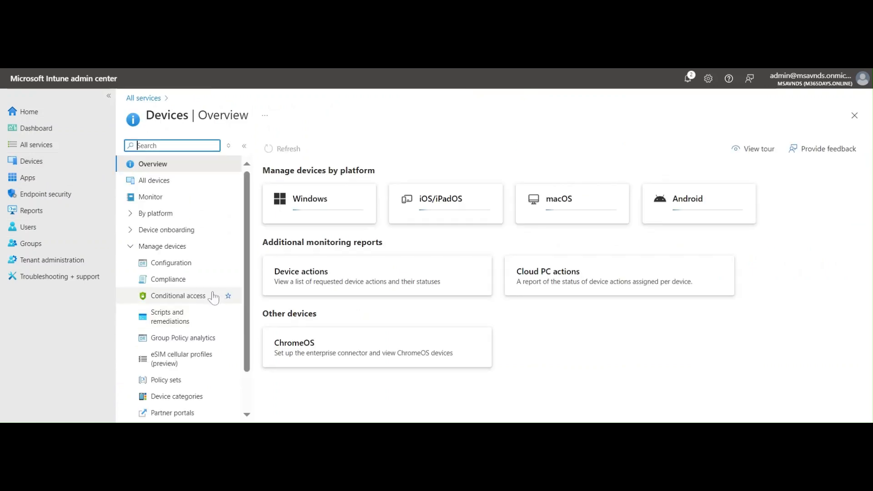
{"action": "left_click", "coordinate": [177, 396]}
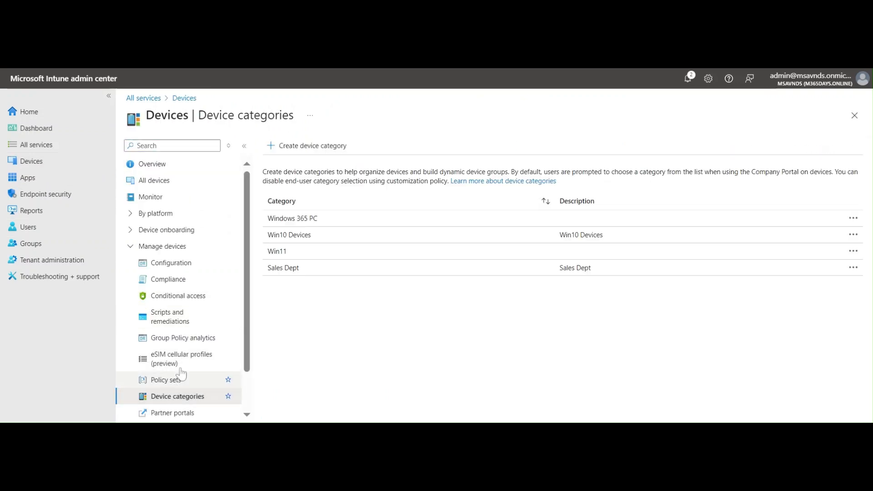
{"action": "scroll", "coordinate": [178, 255], "scroll_direction": "down", "scroll_amount": 1}
{"action": "left_click", "coordinate": [292, 269]}
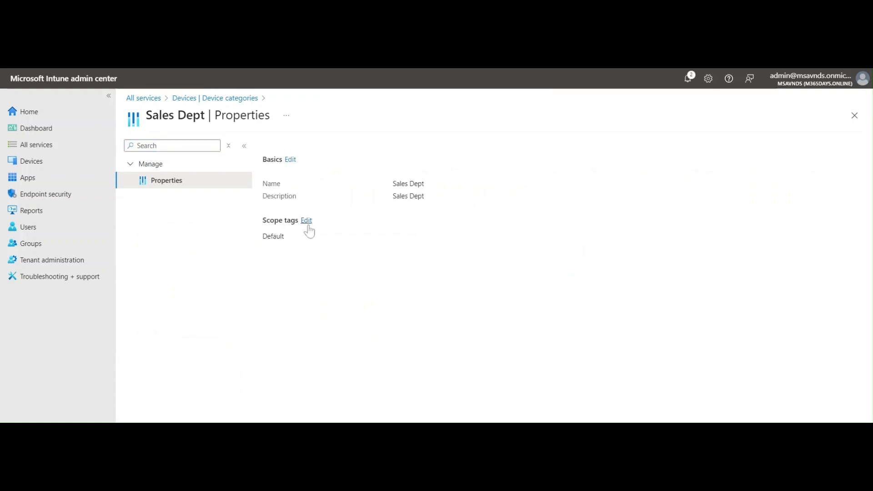
Examine the scope tags selectable for the Sales Dept category and cancel the edit without changing them
{"action": "left_click", "coordinate": [306, 221]}
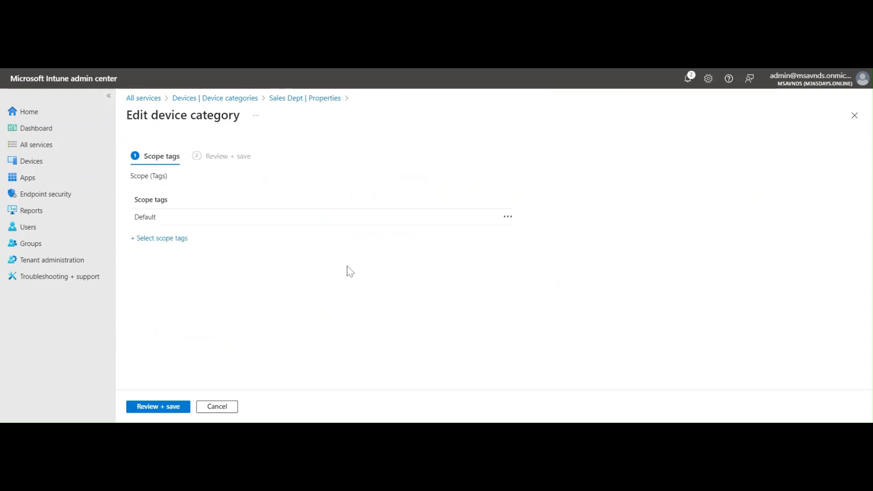
{"action": "left_click", "coordinate": [171, 239]}
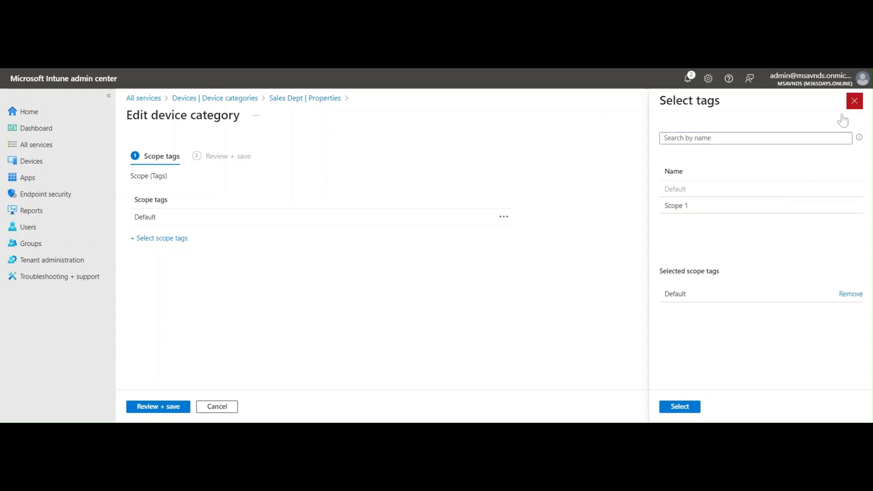
{"action": "left_click", "coordinate": [855, 100]}
{"action": "left_click", "coordinate": [234, 406]}
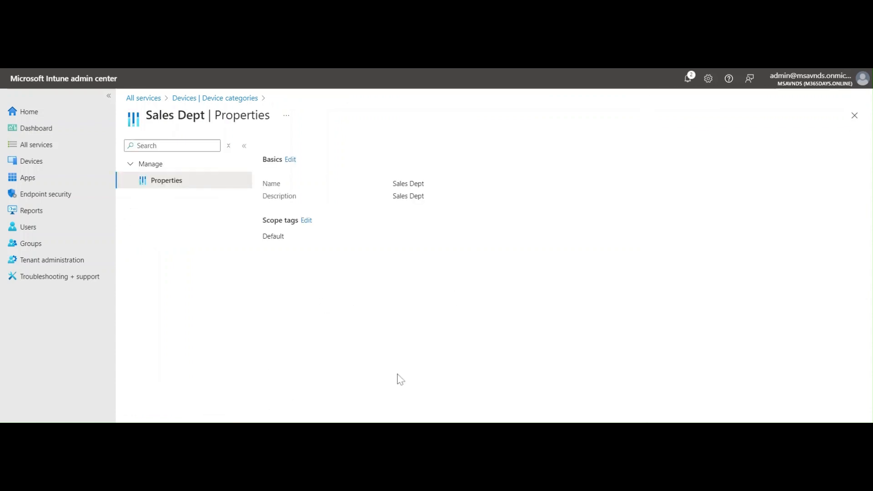
Leave the Sales Dept category's properties and open the Configuration page for managing devices
{"action": "left_click", "coordinate": [231, 99]}
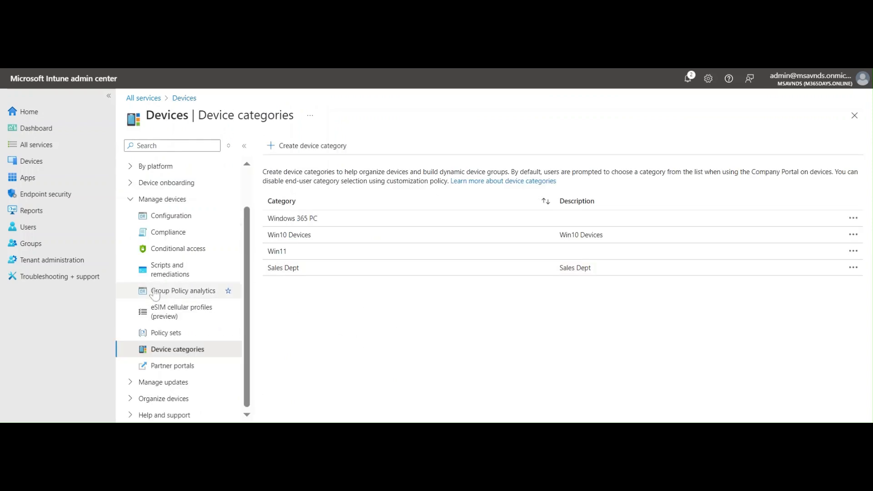
{"action": "scroll", "coordinate": [164, 273], "scroll_direction": "up", "scroll_amount": 1}
{"action": "left_click", "coordinate": [170, 268]}
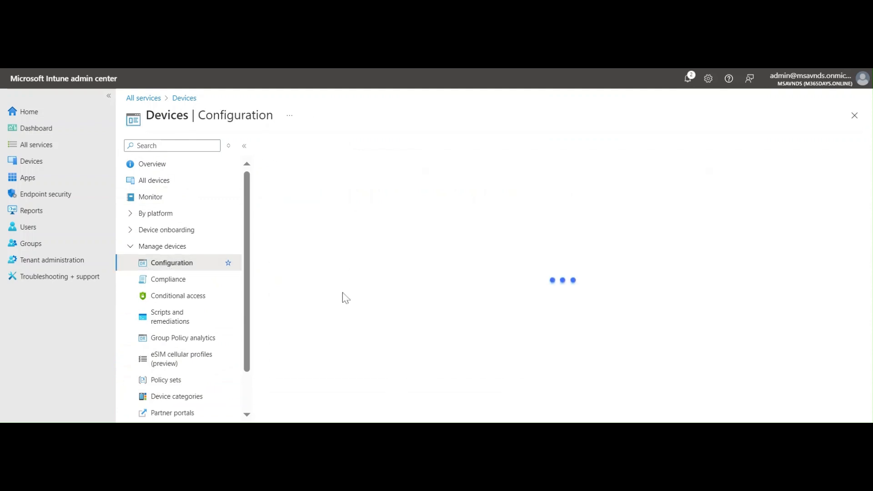